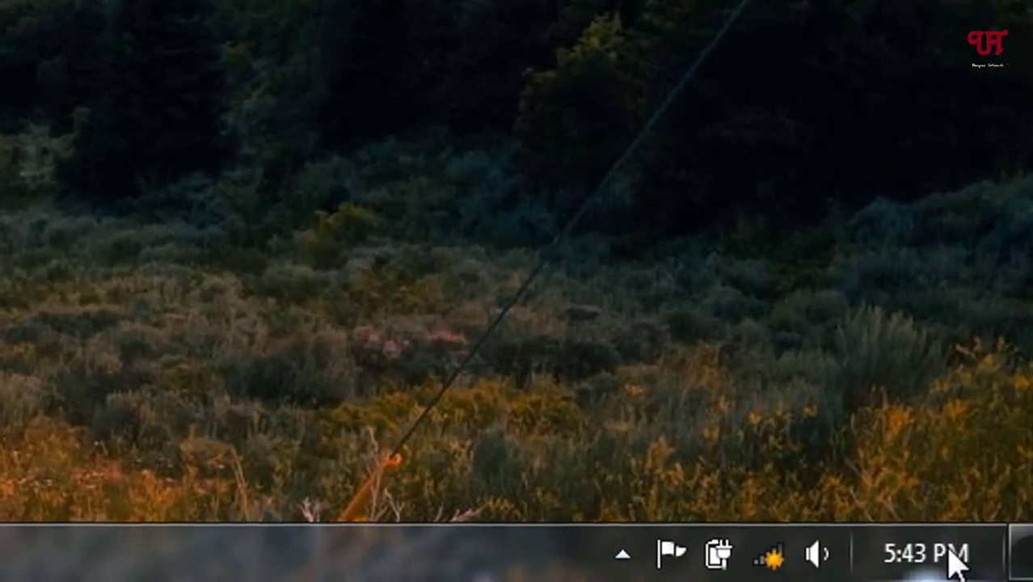
Step: Open the Date and Time settings from the taskbar clock and move the window to the middle of the desktop
mouse_move(1000, 570)
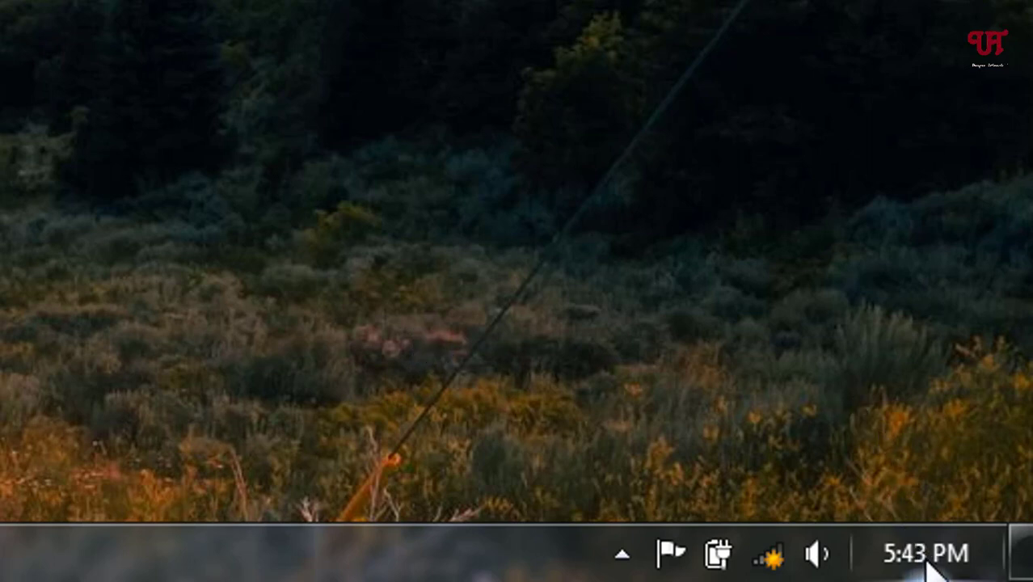
mouse_move(938, 570)
right_click(928, 568)
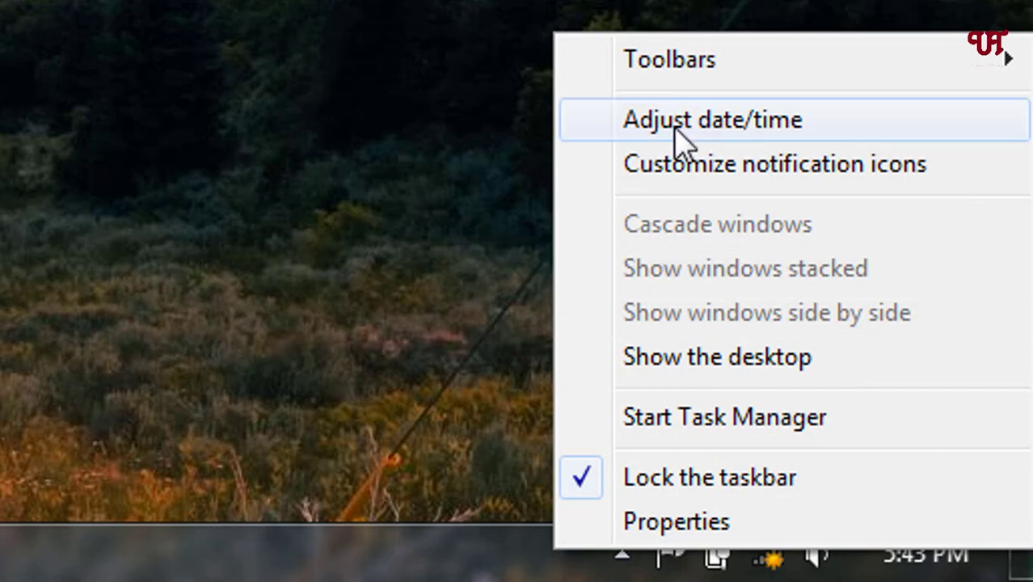
click(345, 151)
click(916, 556)
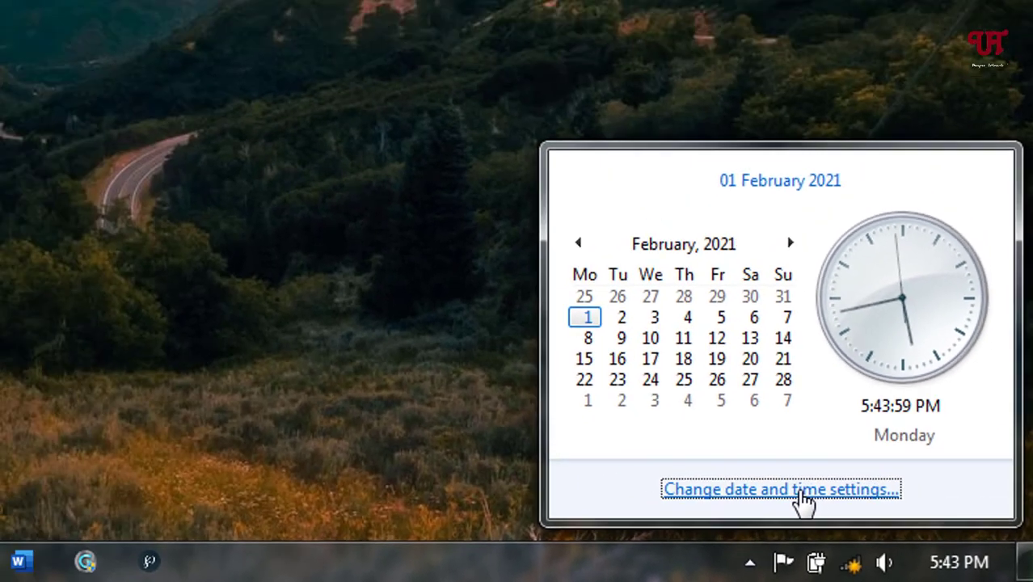
click(695, 454)
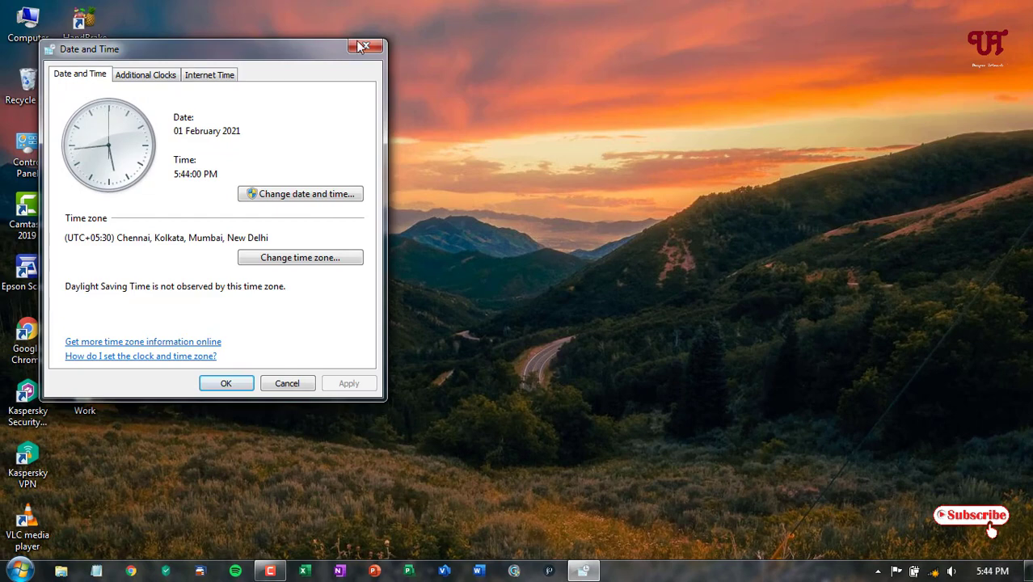
drag(268, 45, 599, 92)
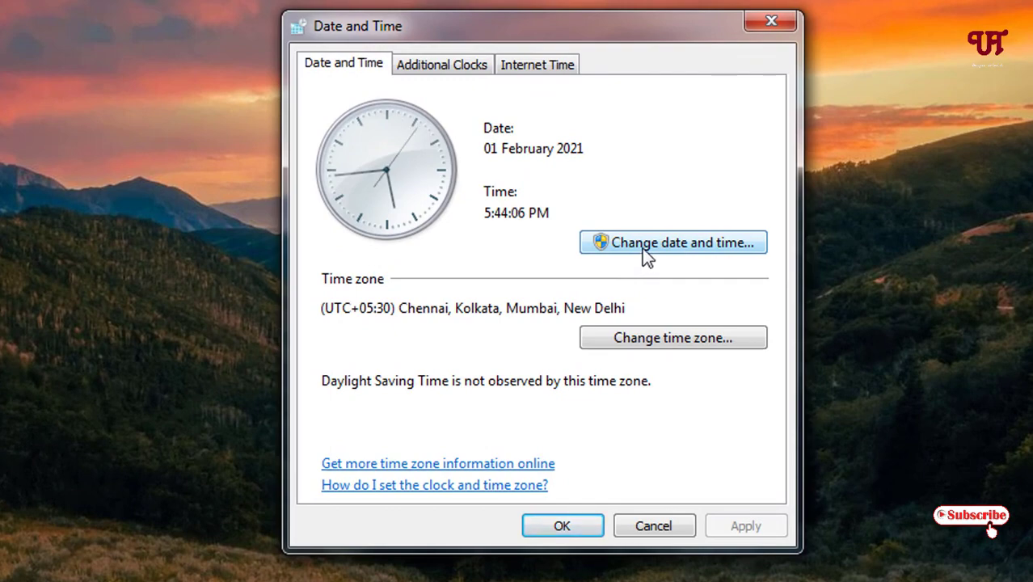
Step: Go through the date and time change option to the calendar settings and bring up the time format options
click(642, 248)
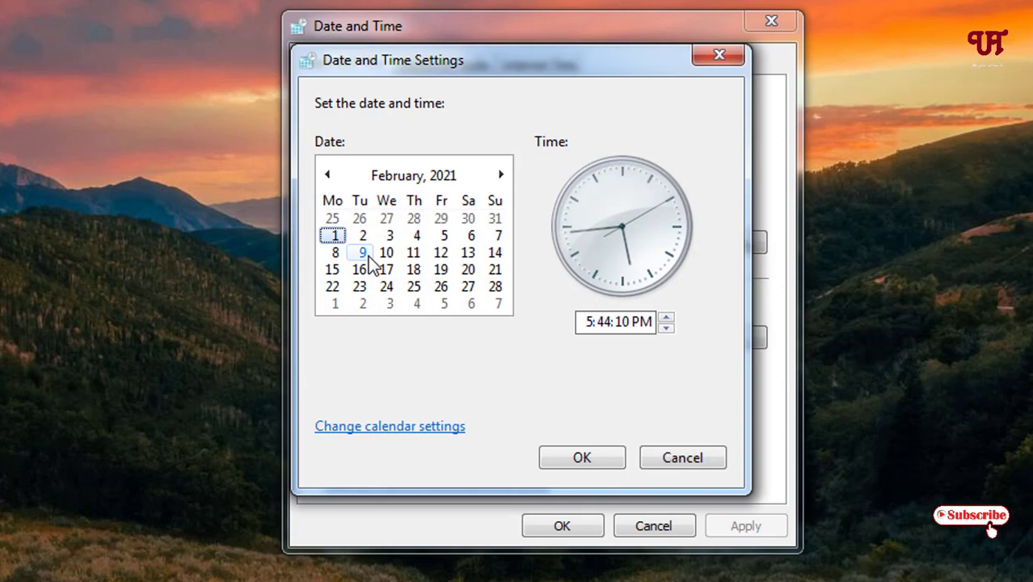
click(397, 429)
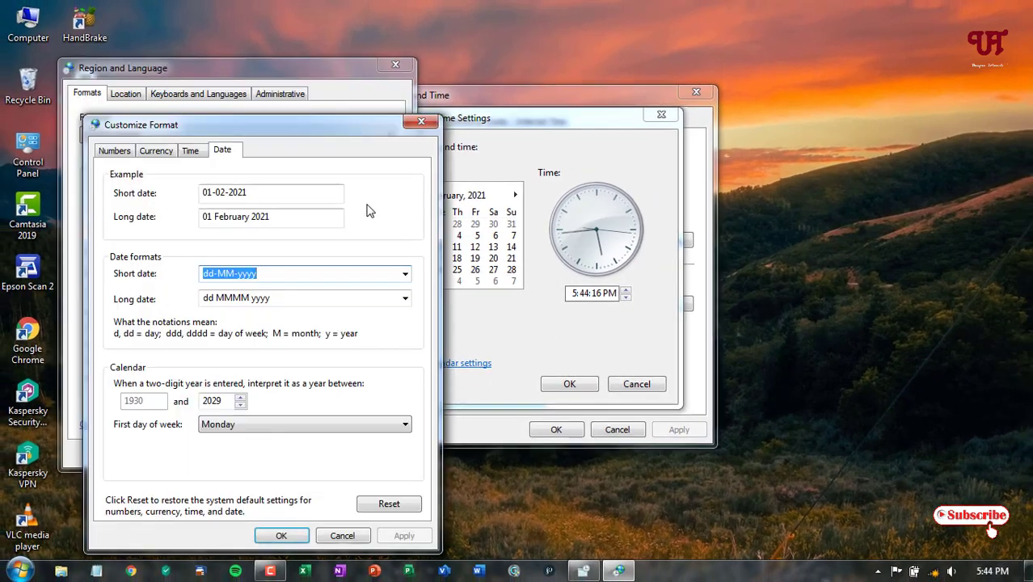
drag(303, 124, 659, 68)
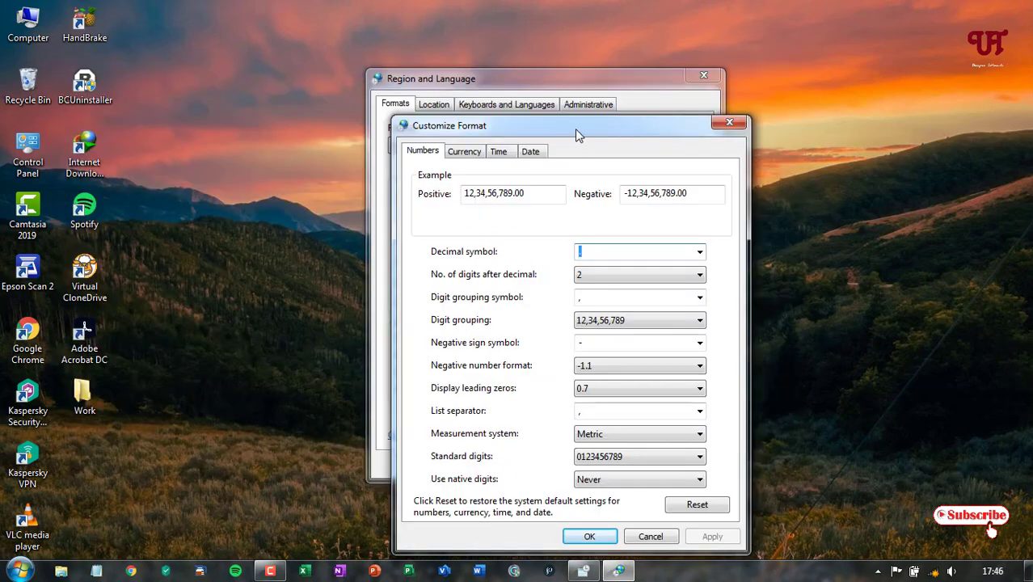
drag(575, 129, 477, 54)
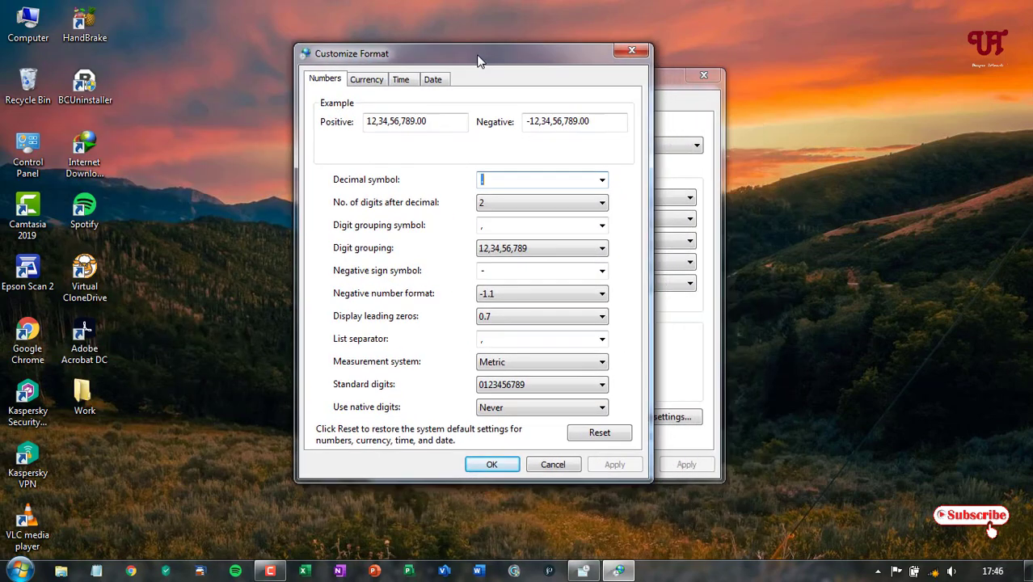
click(401, 77)
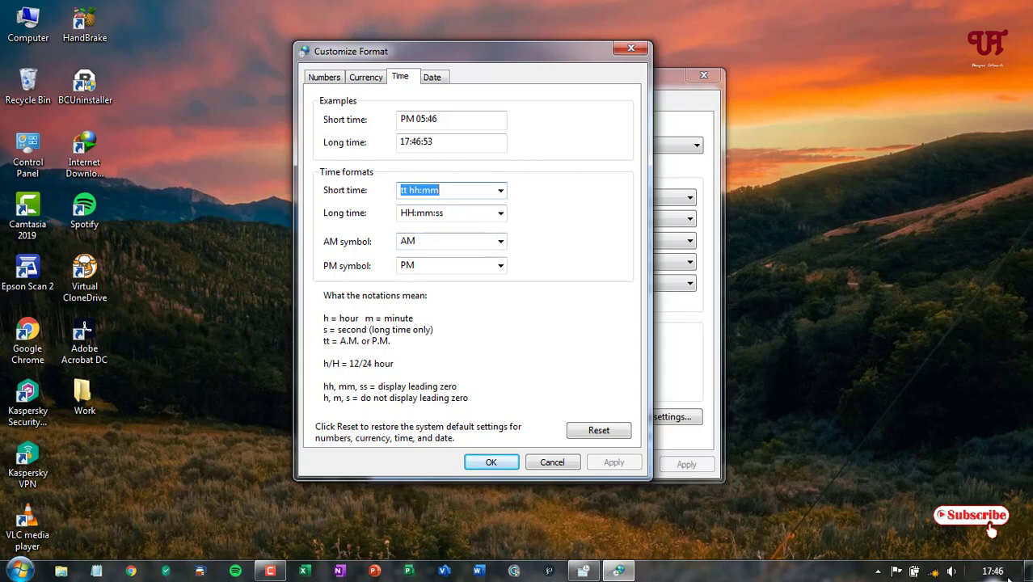
Step: Set the long time format to tt h:mm:ss and apply it
mouse_move(993, 572)
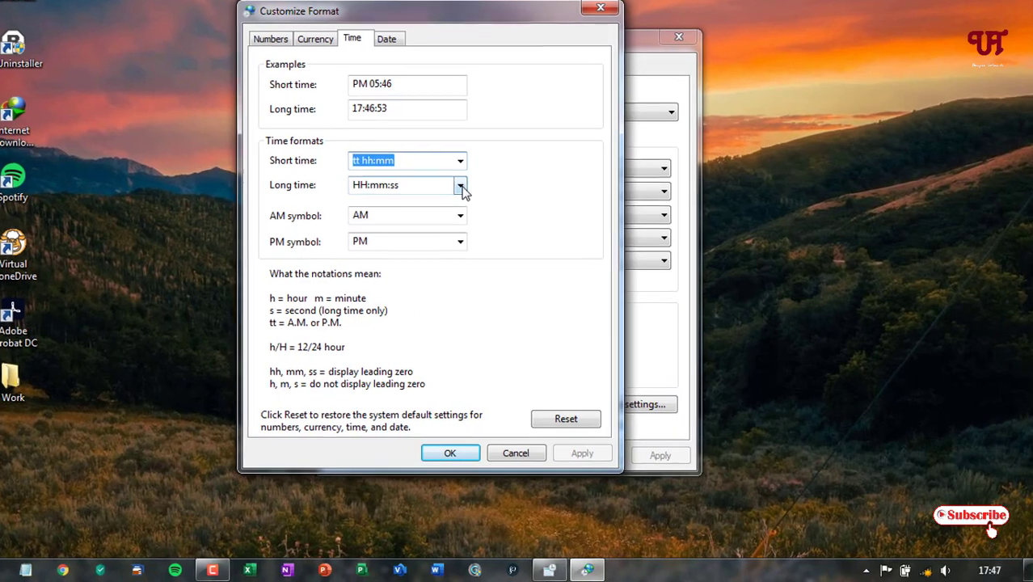
click(501, 212)
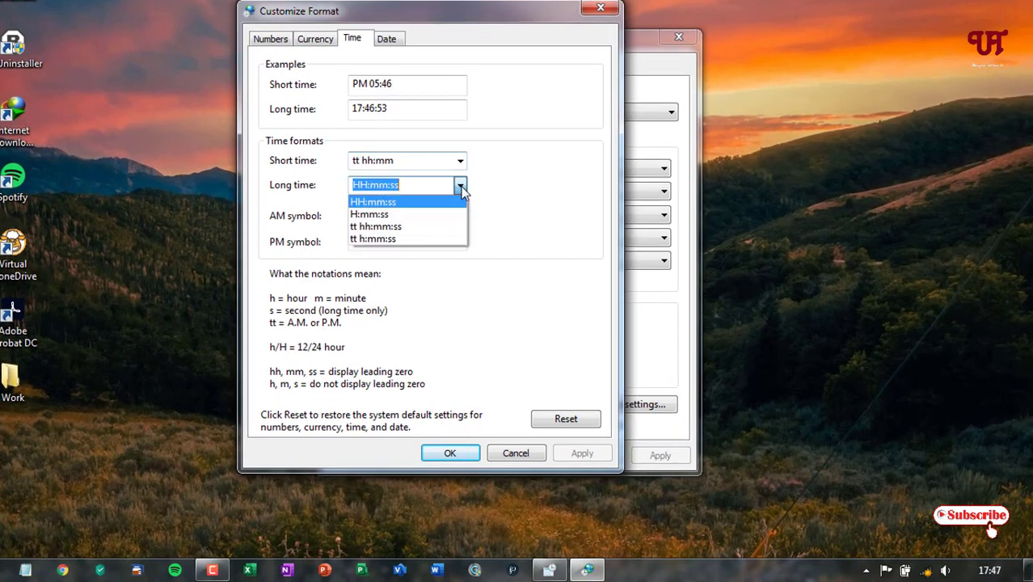
click(401, 239)
click(579, 457)
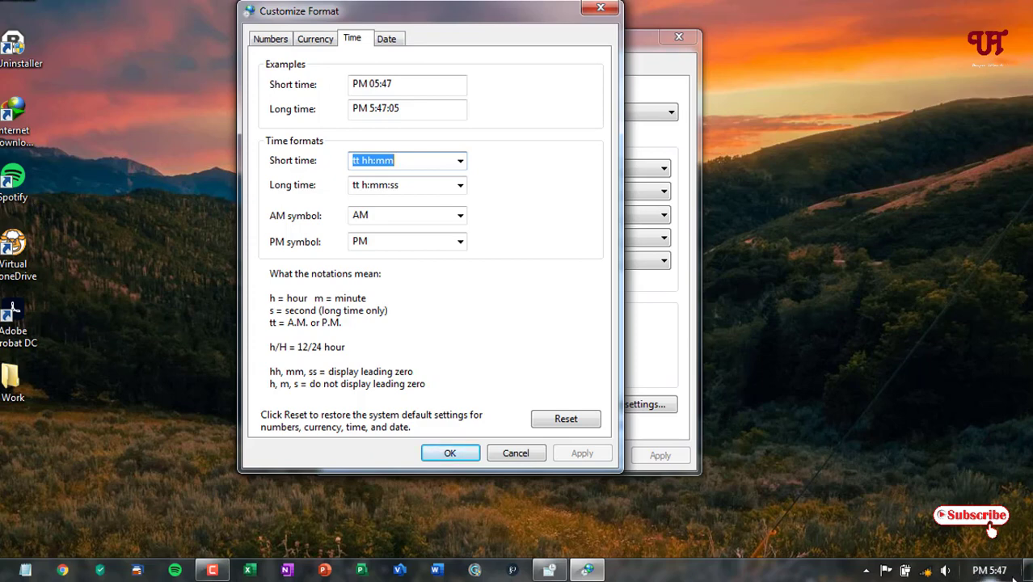
Step: Move the AM/PM marker to the end of the long time format, making it h:mm:ss tt, and apply it
click(362, 186)
click(361, 186)
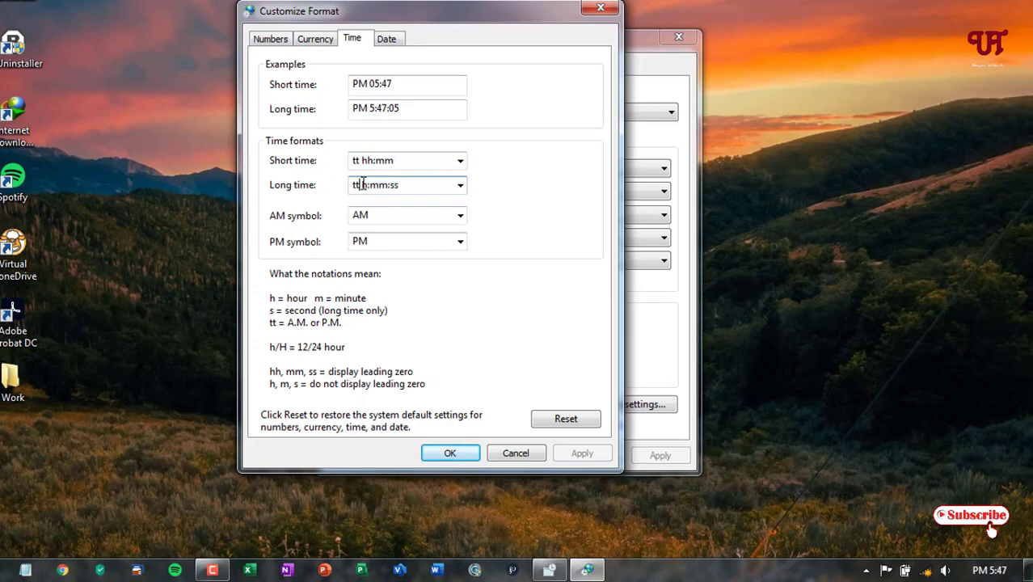
key(BackSpace)
key(BackSpace)
key(BackSpace)
click(410, 184)
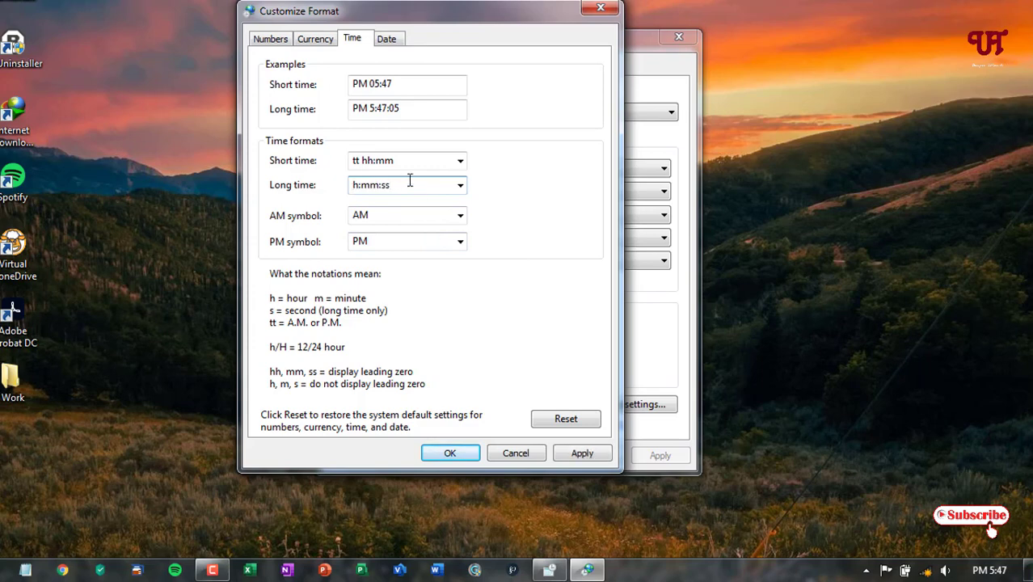
text(tt)
click(581, 453)
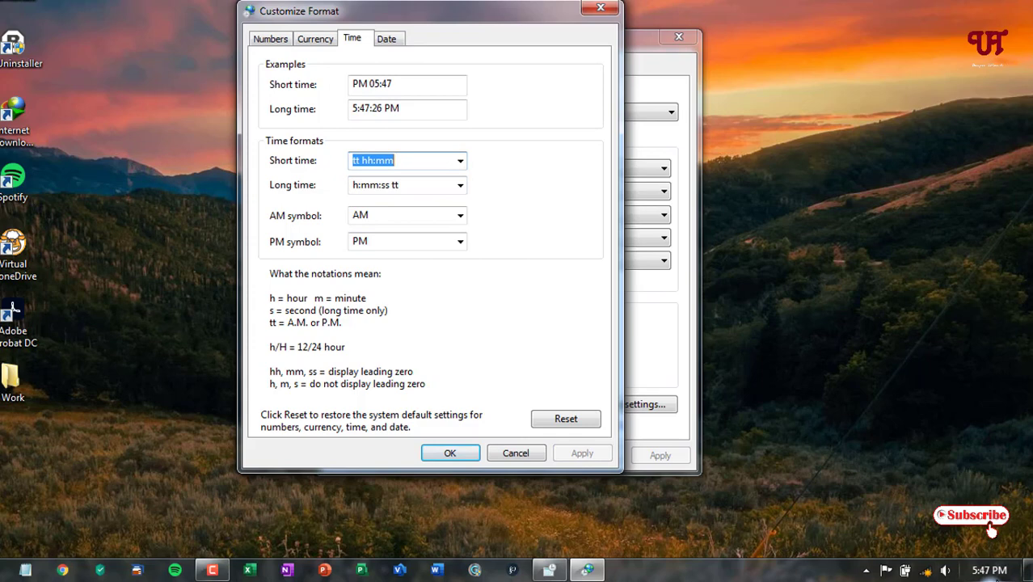
mouse_move(994, 576)
Step: Move the AM/PM marker to the front of the long time format, making it tt h:mm:ss, and apply it
click(396, 185)
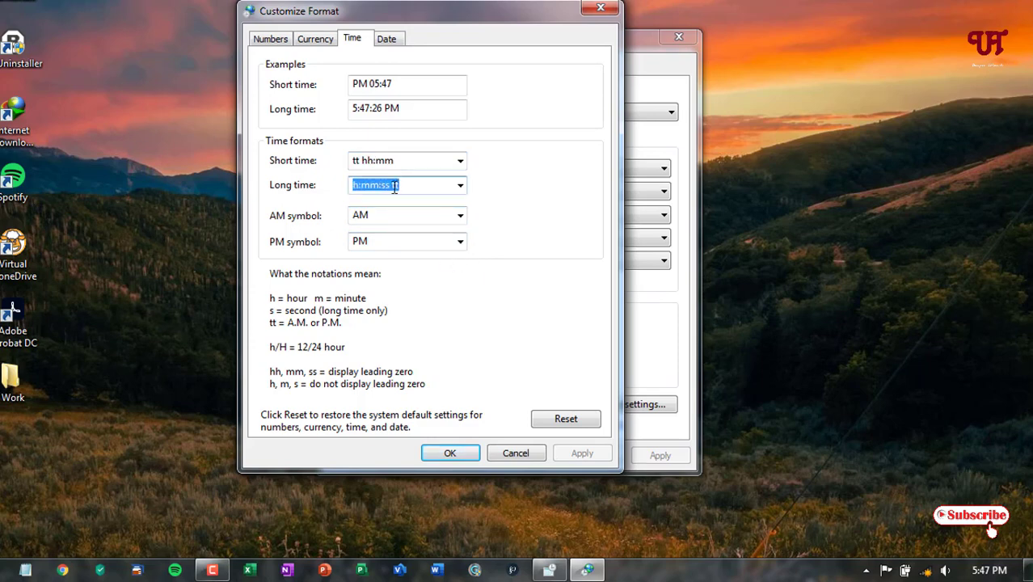
click(403, 184)
key(BackSpace)
key(BackSpace)
key(BackSpace)
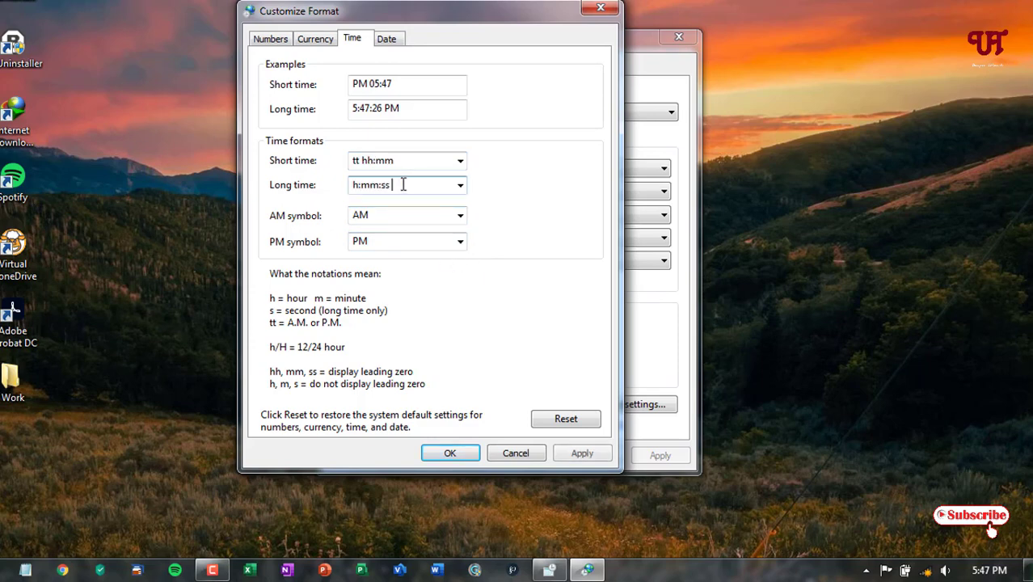
click(355, 185)
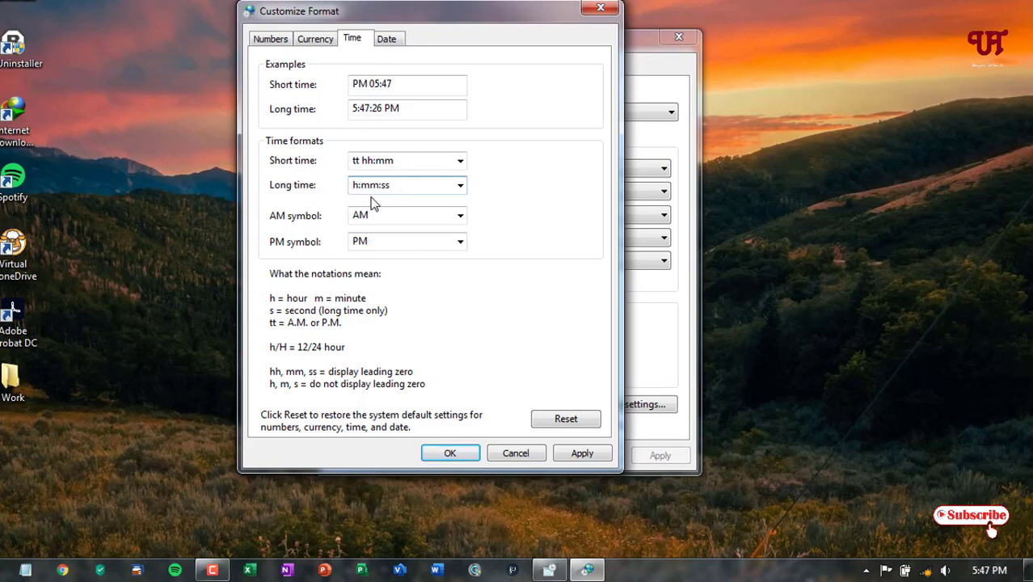
text(tt)
click(581, 453)
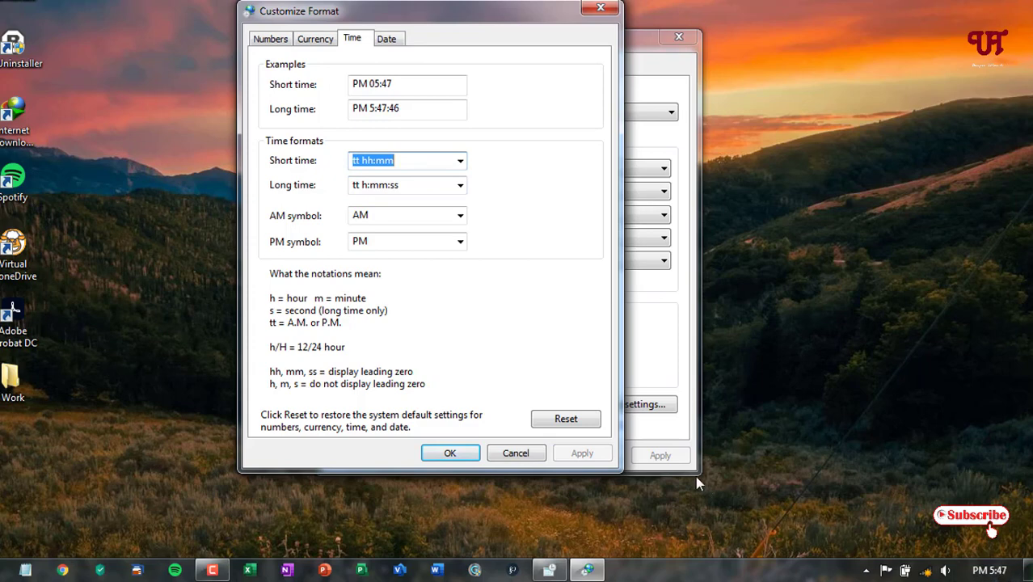
Step: Restore the long time format to h:mm:ss tt with the marker after the seconds, and apply it
click(357, 185)
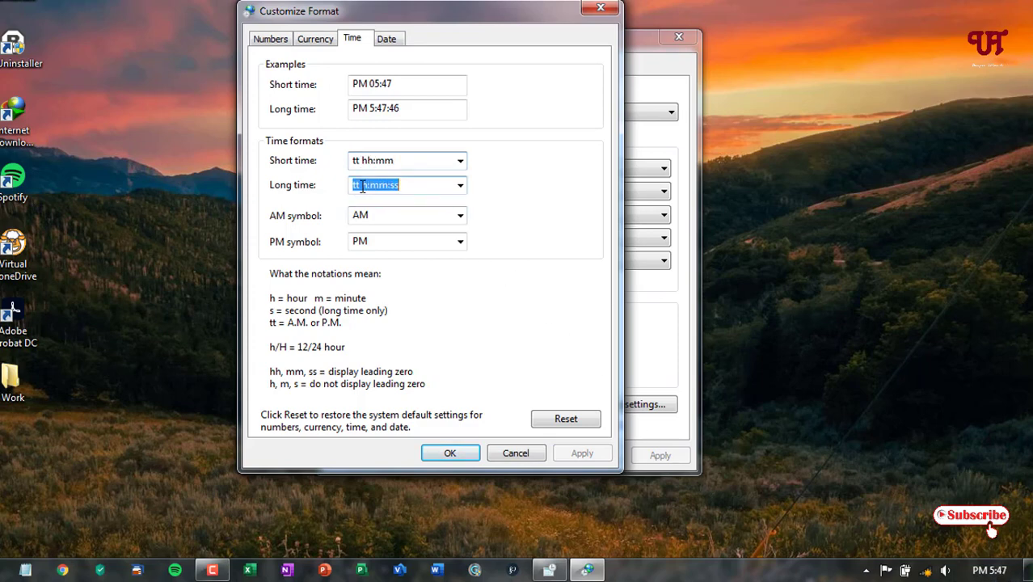
drag(353, 185, 362, 187)
key(BackSpace)
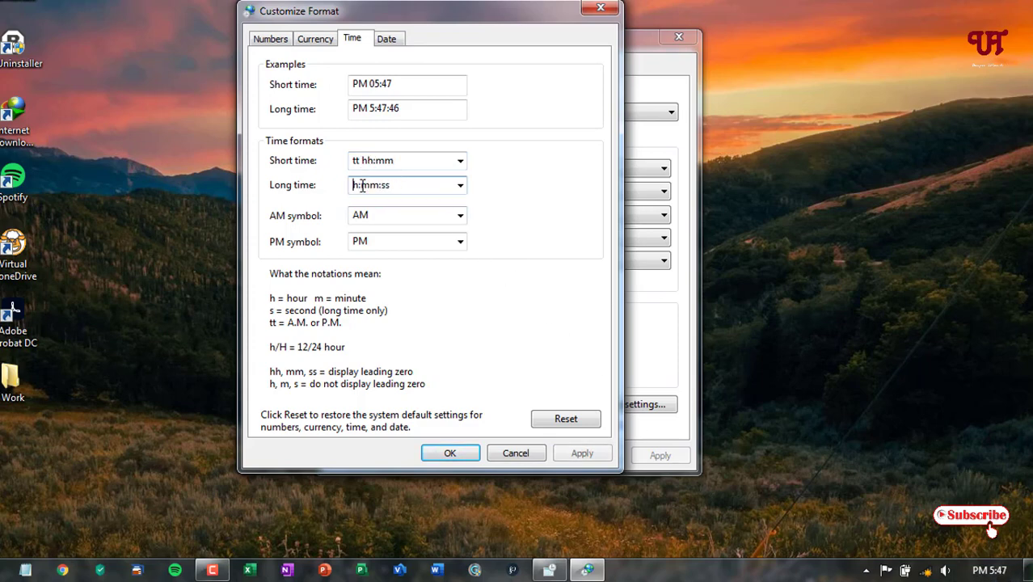
click(394, 185)
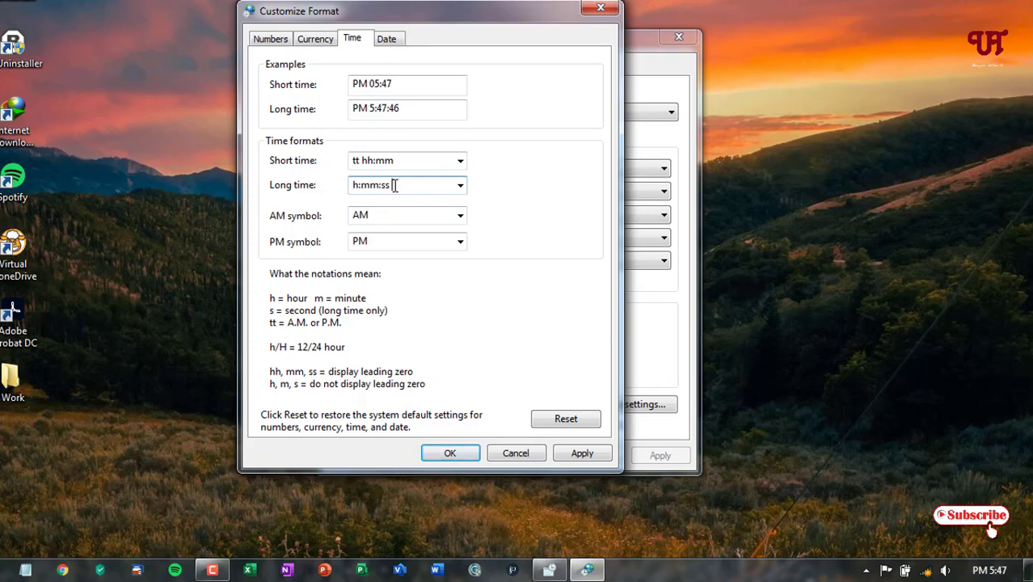
text(tt)
click(578, 452)
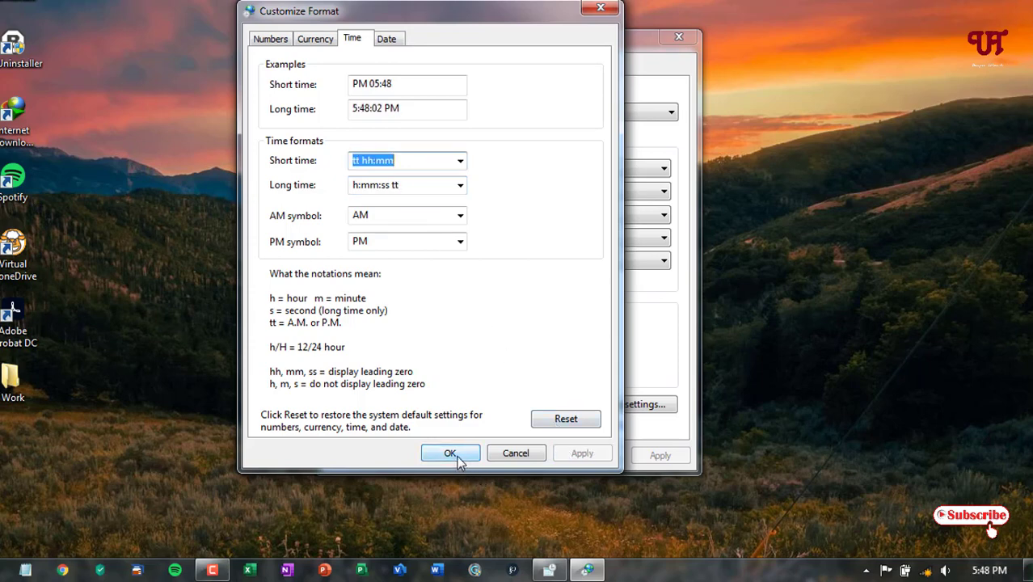
Step: Change the AM symbol to lowercase am and the PM symbol to lowercase pm, and apply both
click(452, 220)
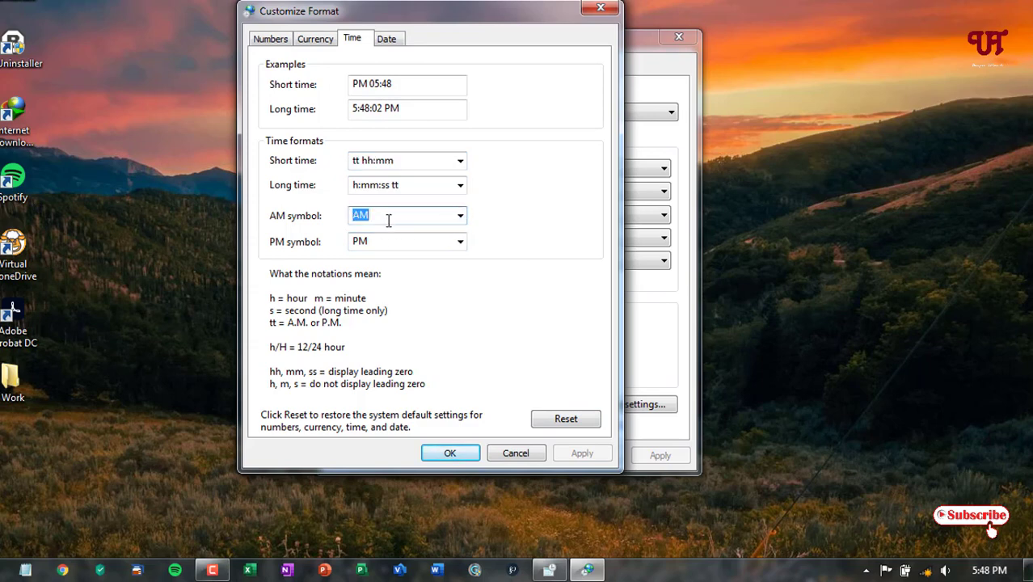
text(am)
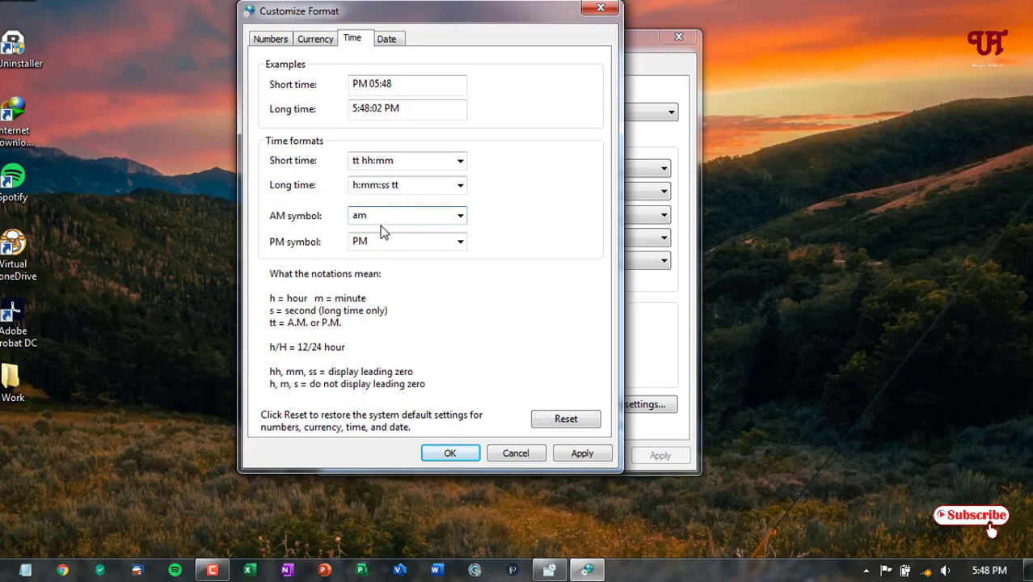
click(354, 246)
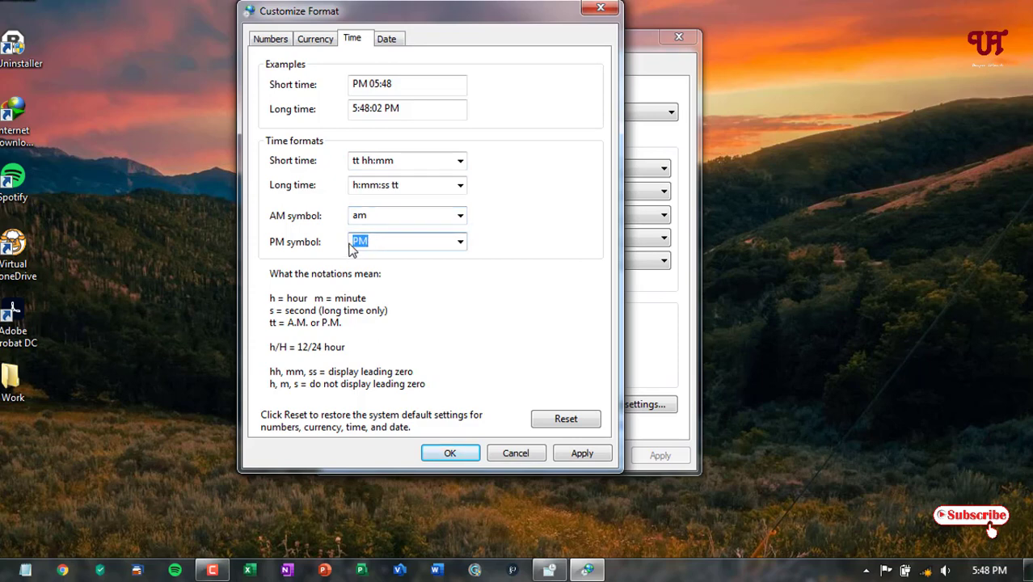
text(pm)
click(582, 454)
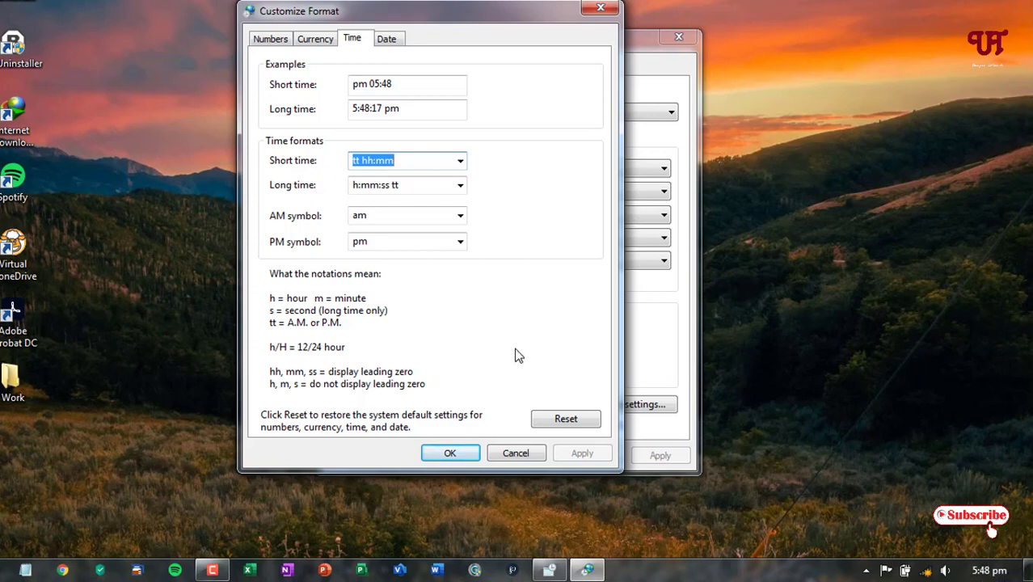
Step: Set the PM symbol back to uppercase PM and the AM symbol to uppercase AM, and apply both
double_click(399, 242)
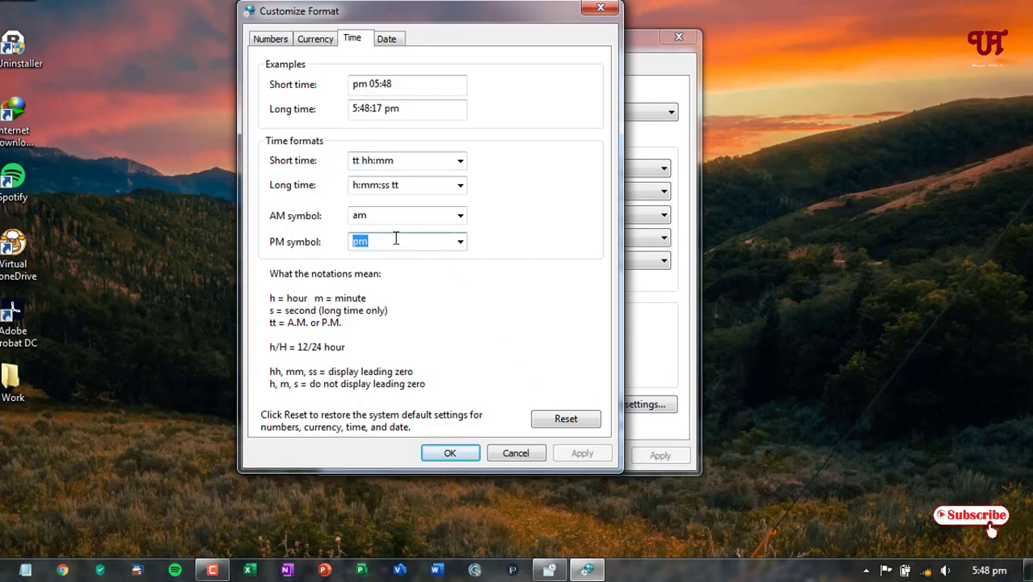
text(PM)
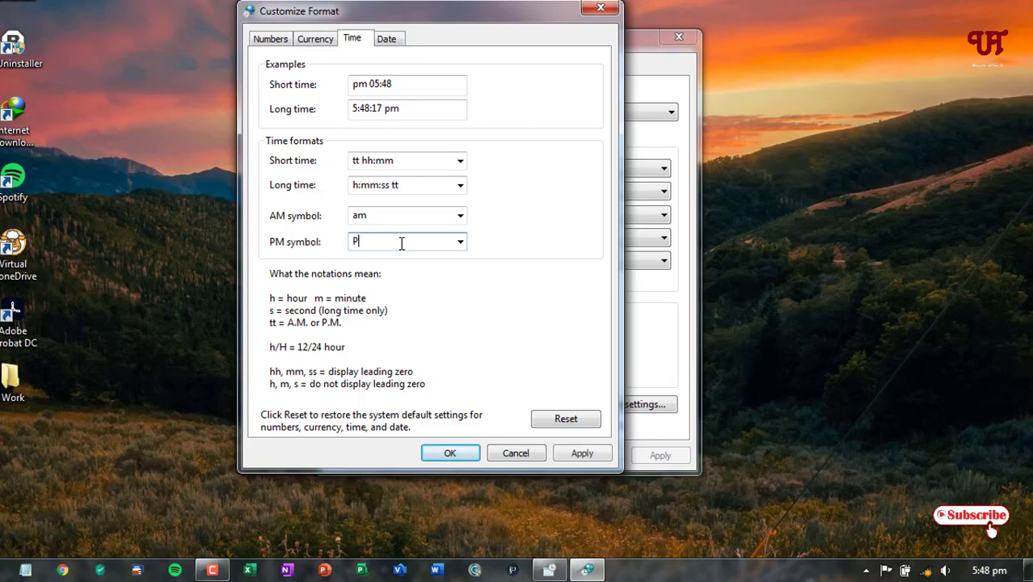
double_click(366, 216)
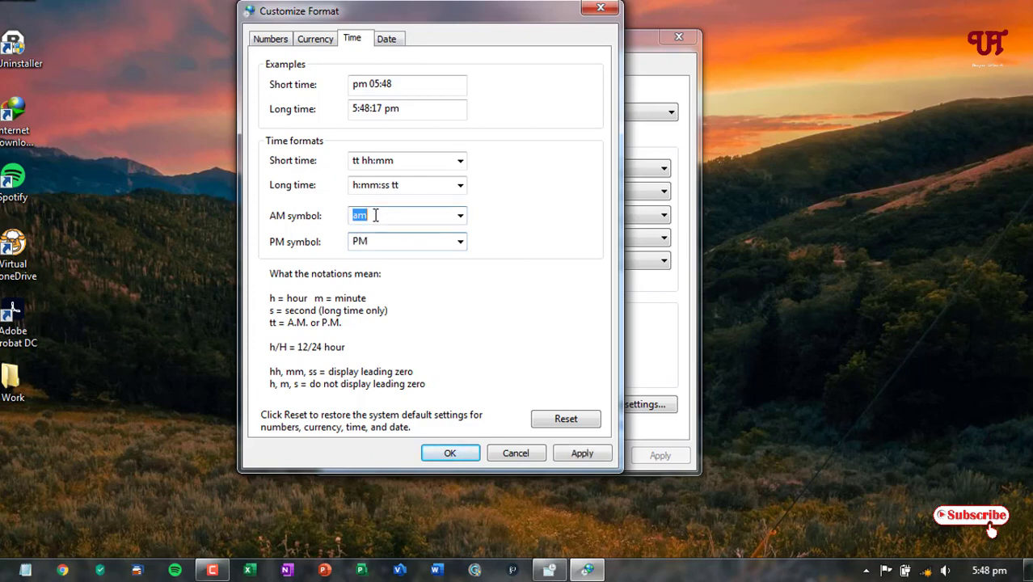
text(AM)
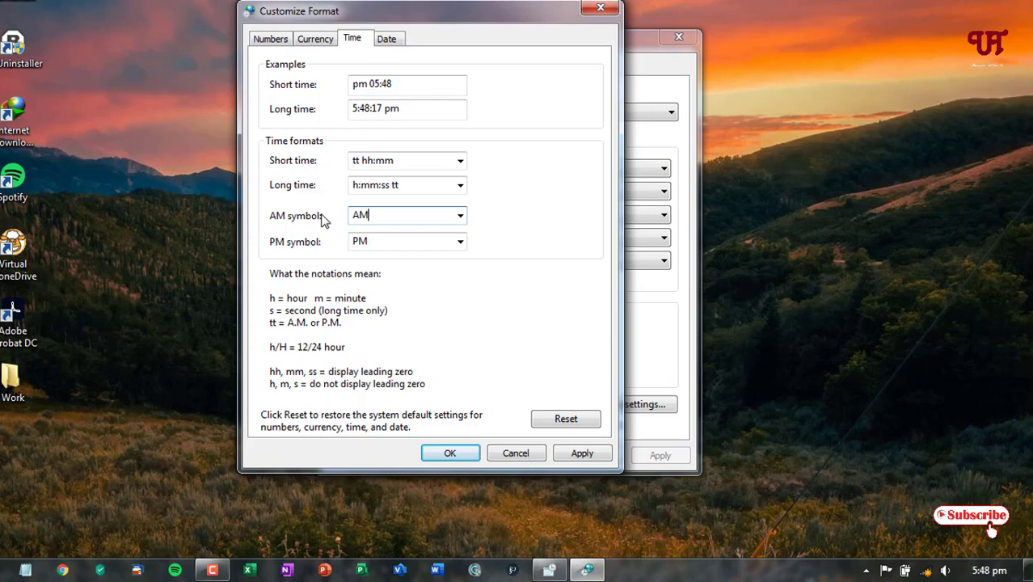
click(583, 454)
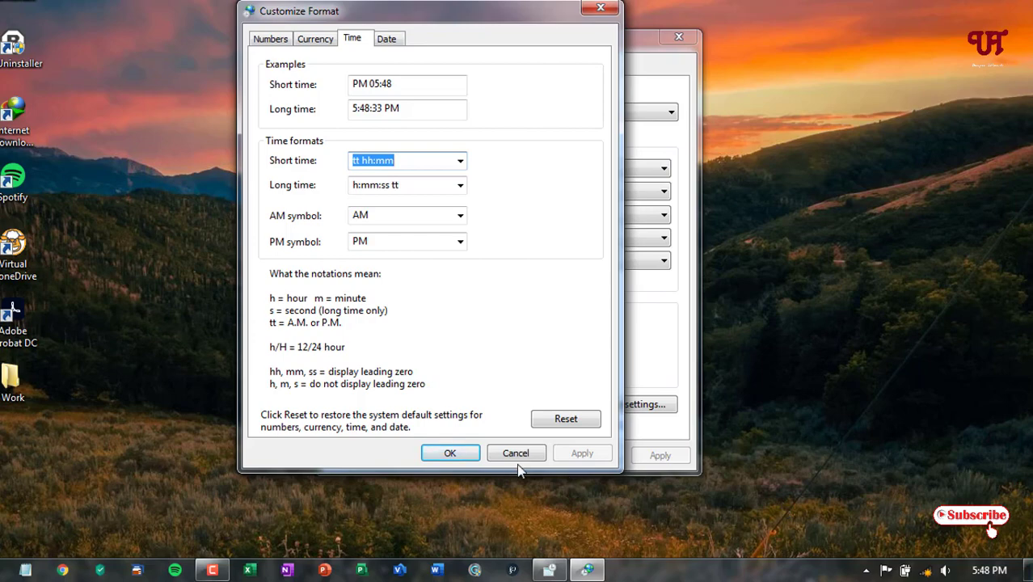
Step: Accept the customized formats, apply them in Region and Language, and close all the open date and time dialogs
click(452, 454)
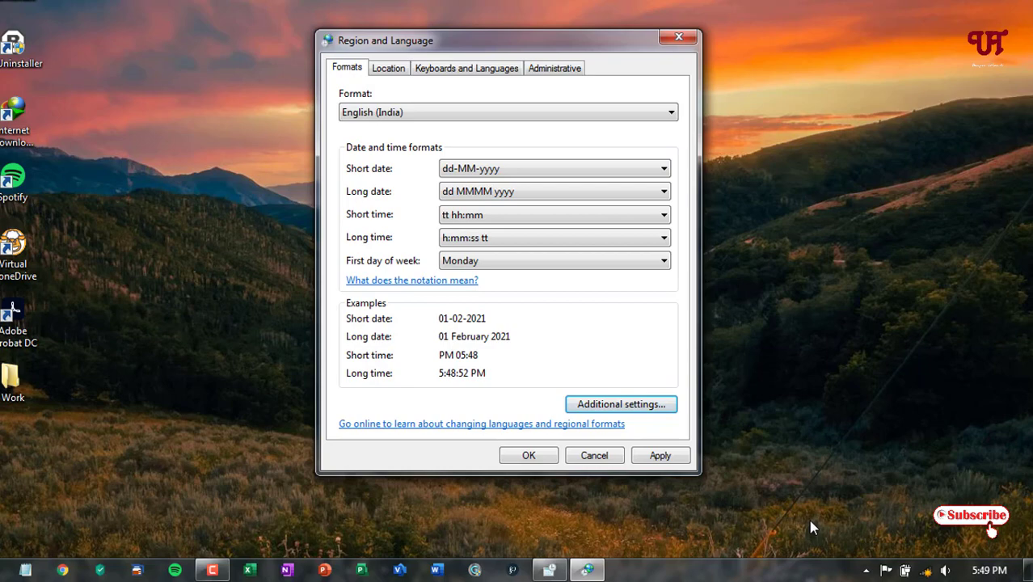
click(663, 457)
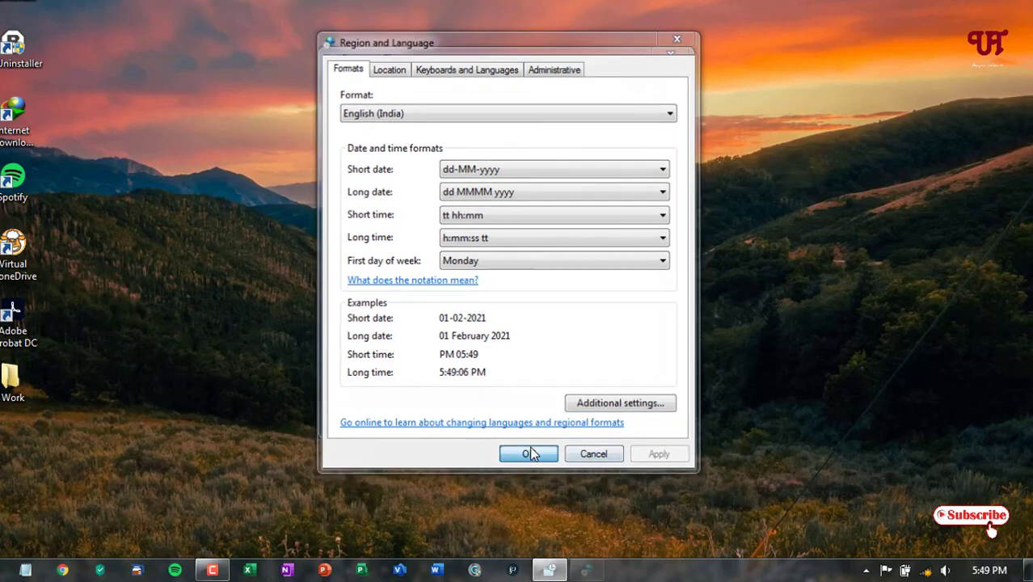
click(530, 453)
click(602, 373)
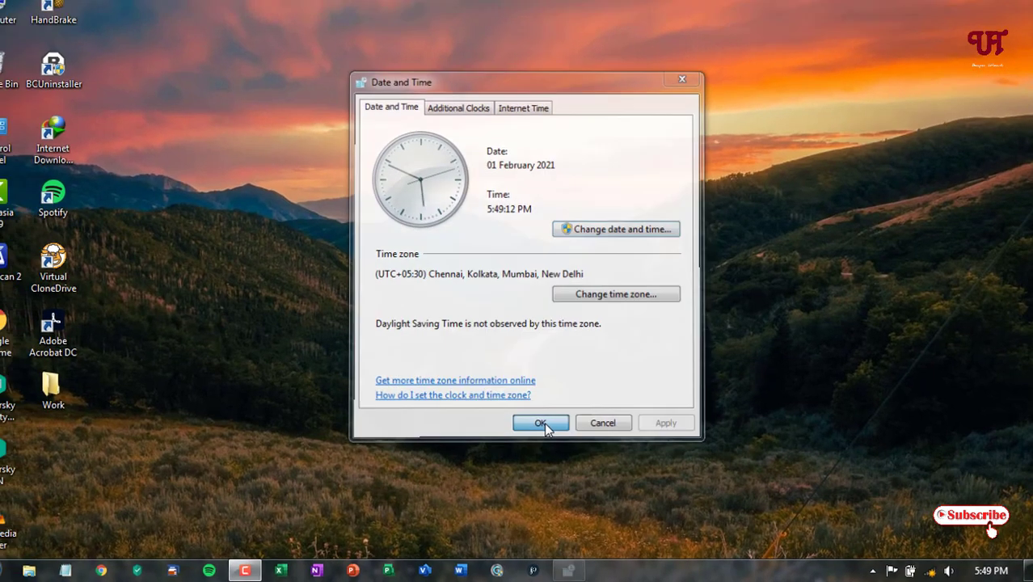
click(543, 423)
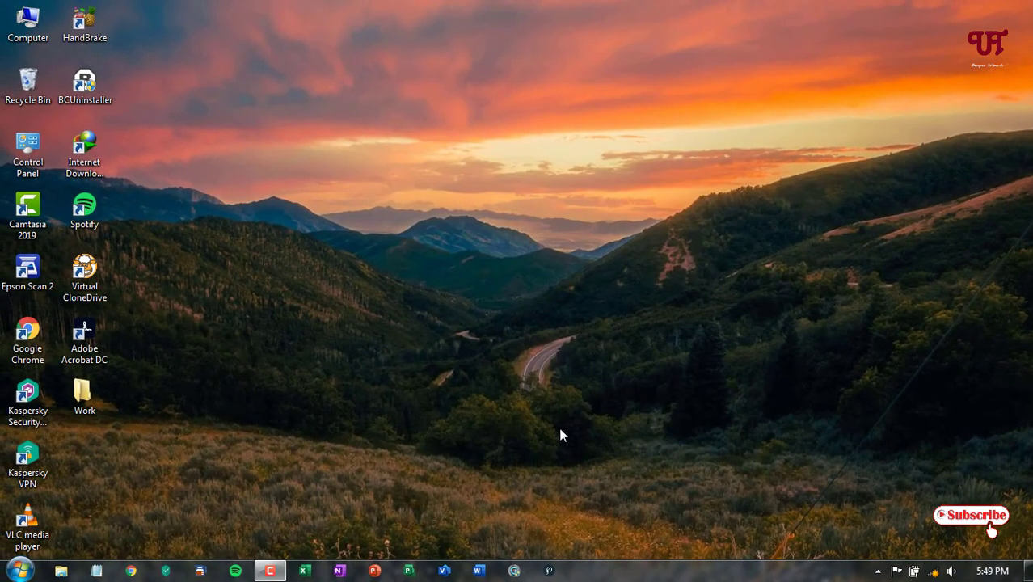